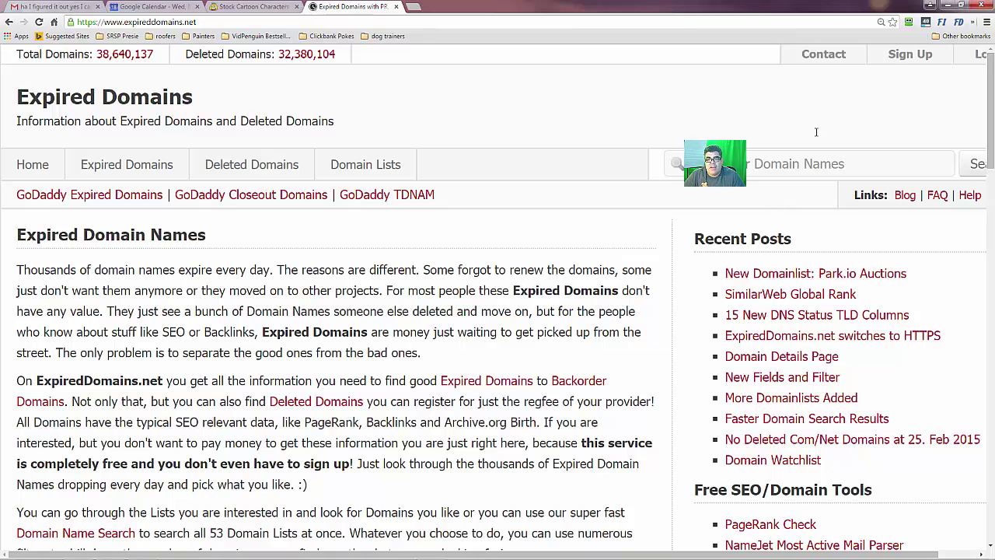
# Zoom the page out, log in, and open the GoDaddy Expired Domains #3 saved search (about 200 domains)
pyautogui.hotkey('ctrl', '-')
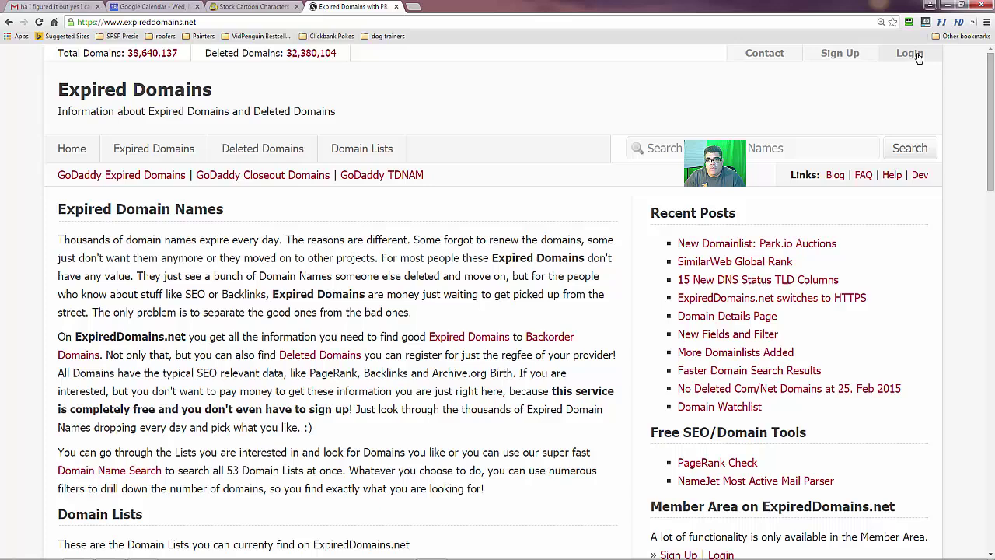
pyautogui.click(911, 55)
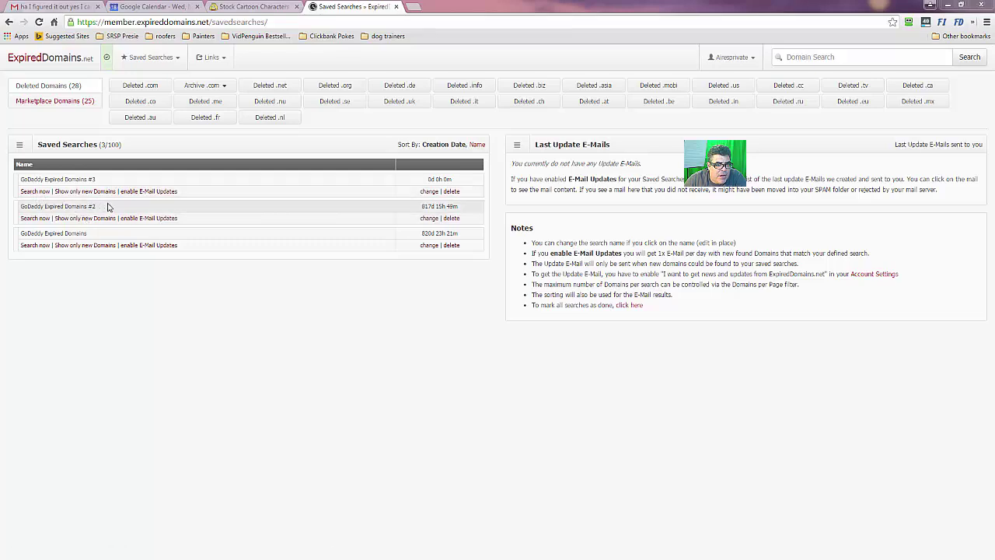
pyautogui.click(430, 191)
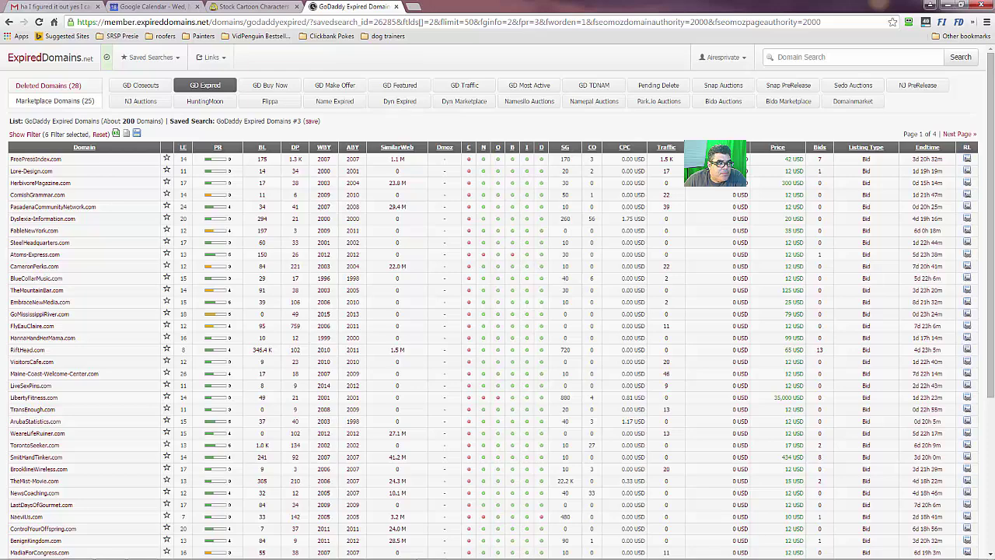
pyautogui.hotkey('alt', 'Left')
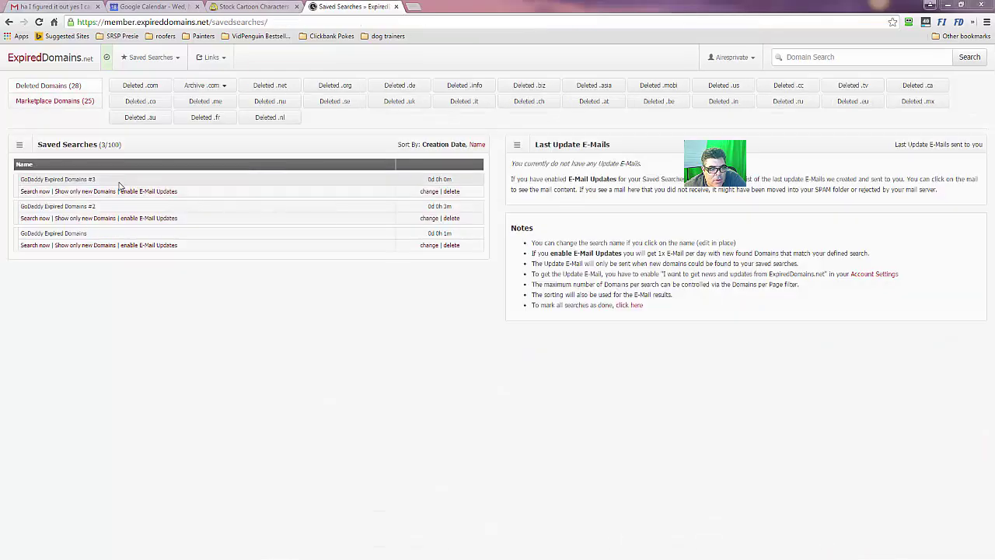
pyautogui.click(426, 192)
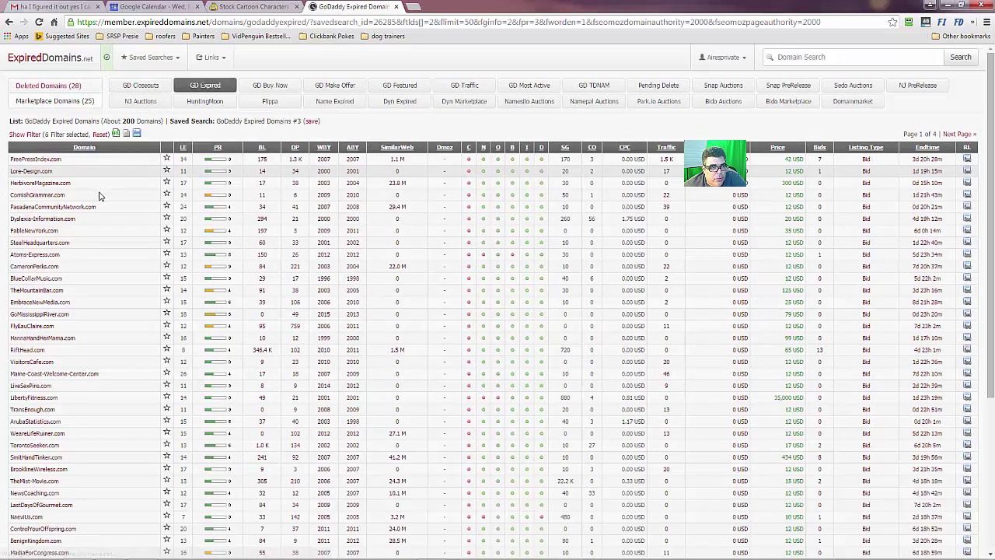
# Show the filter panel and set the minimum PageRank to 1
pyautogui.click(23, 134)
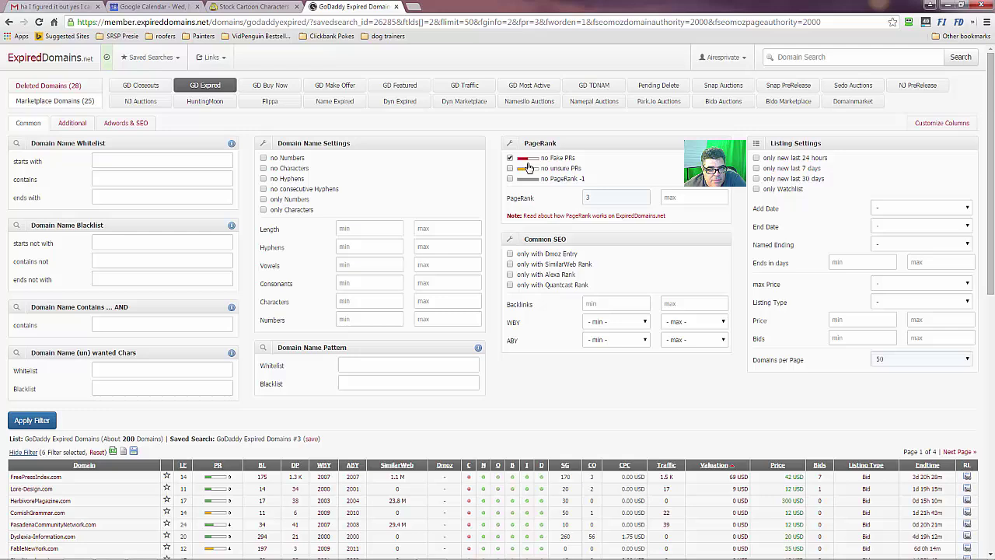
pyautogui.click(597, 198)
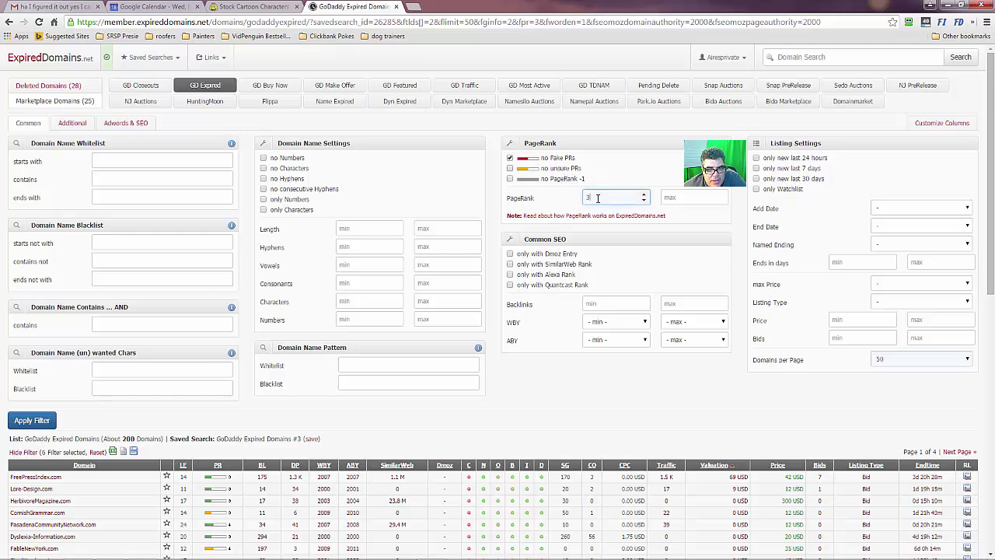
pyautogui.click(644, 195)
pyautogui.click(645, 201)
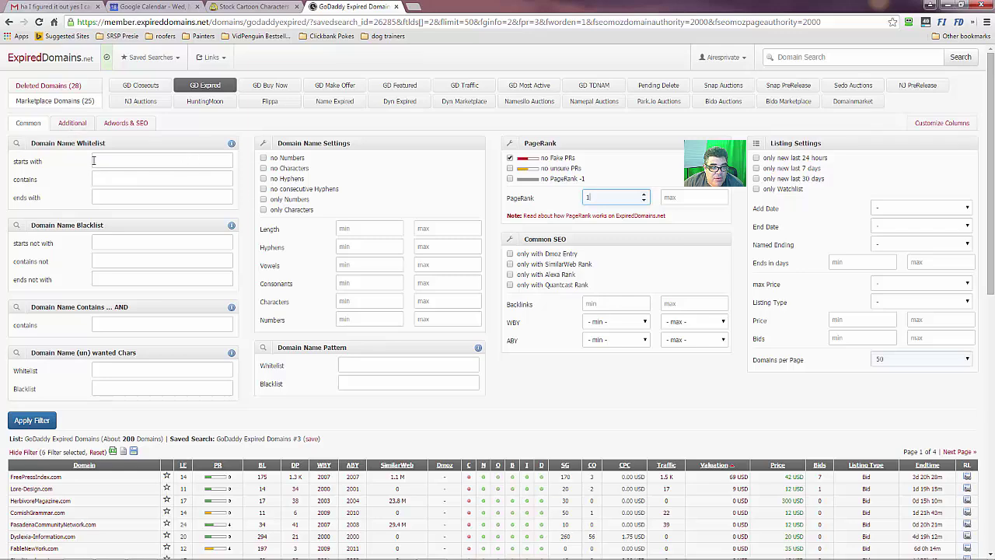
# Review the Additional filters, then the Adwords & SEO filters with Moz DA and PA minimums of 20
pyautogui.click(62, 126)
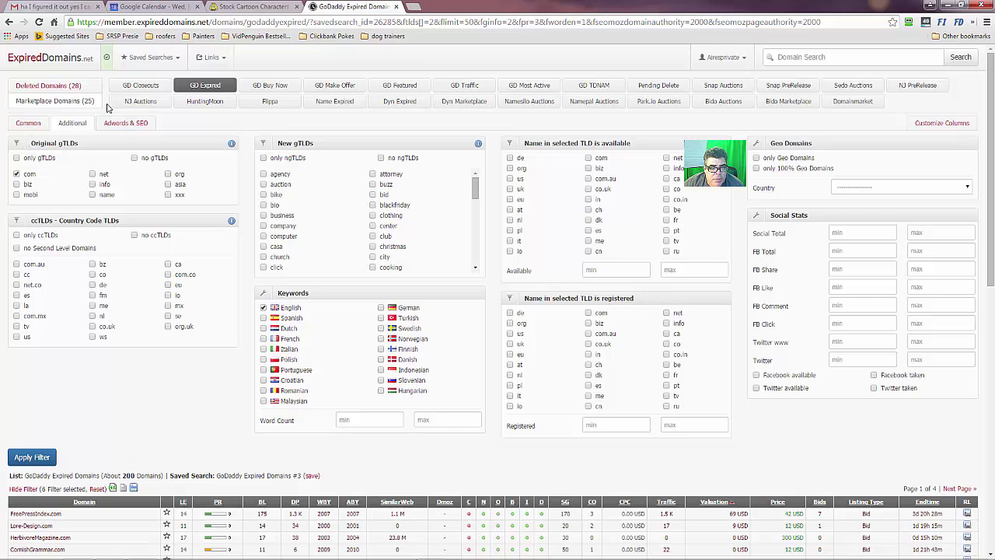
pyautogui.click(123, 126)
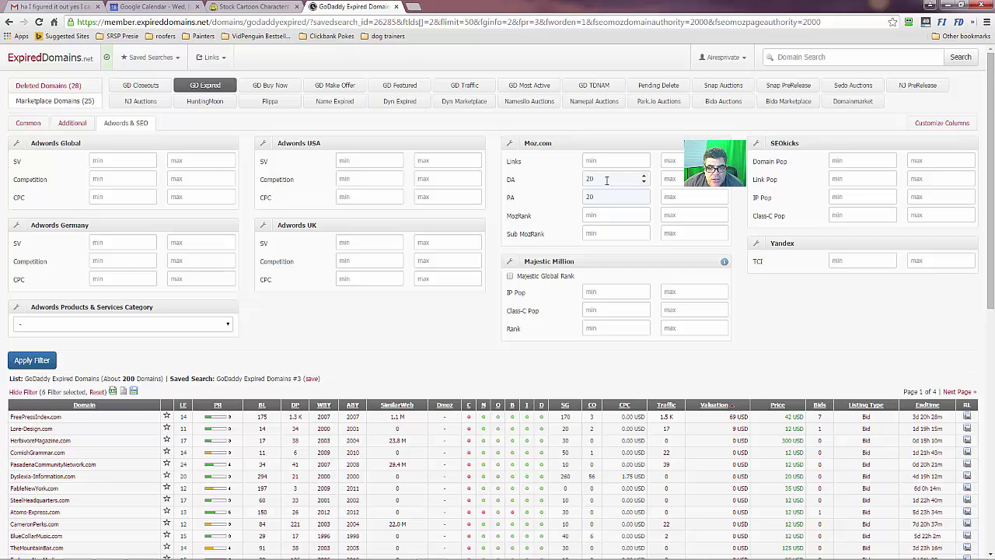
# Keep Moz DA minimum at 20 and apply the 6 filters, giving about 541 domains over 11 pages
pyautogui.click(644, 182)
pyautogui.click(644, 182)
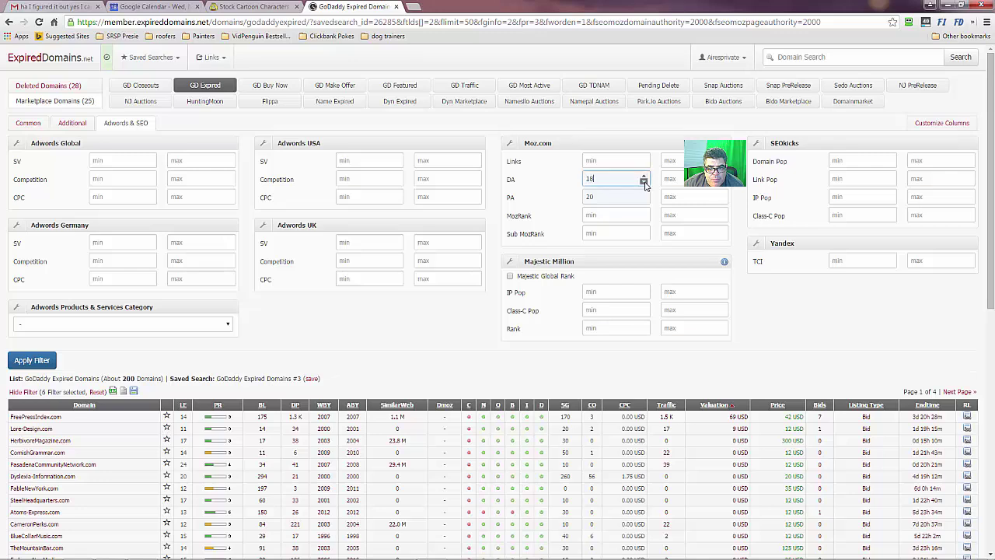
pyautogui.click(644, 178)
pyautogui.click(644, 177)
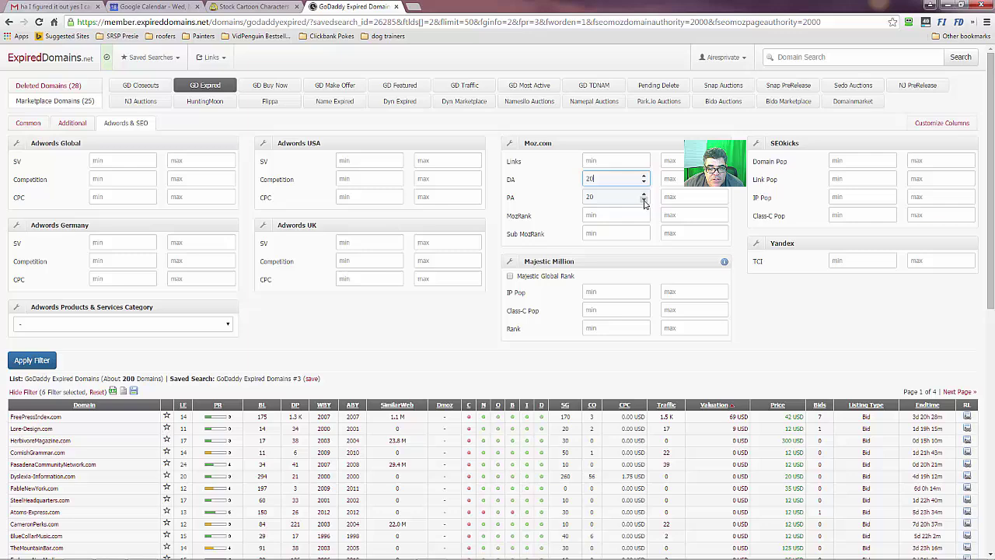
pyautogui.click(47, 363)
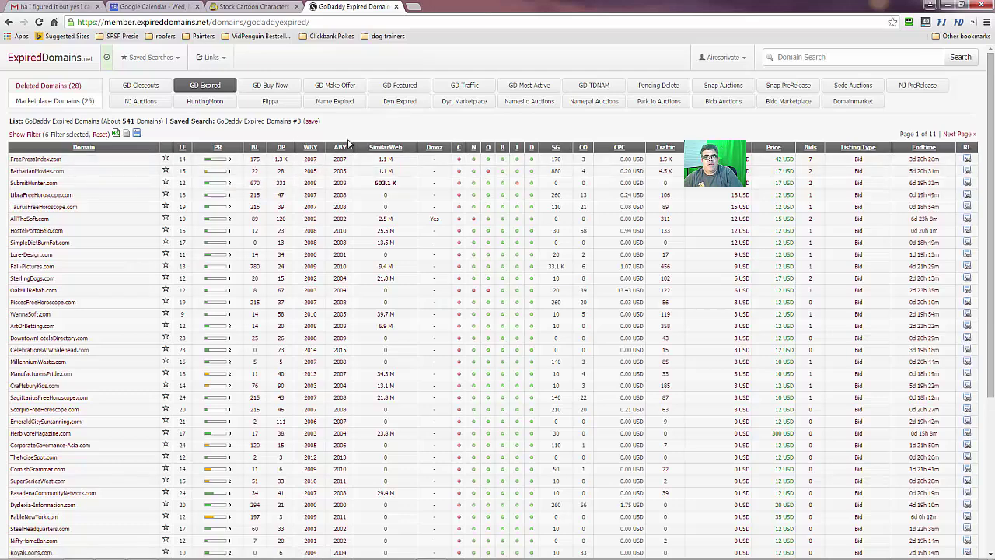
# Sort the filtered GD Expired list by archive birth year, oldest (1996) first
pyautogui.scroll(-1, 214, 338)
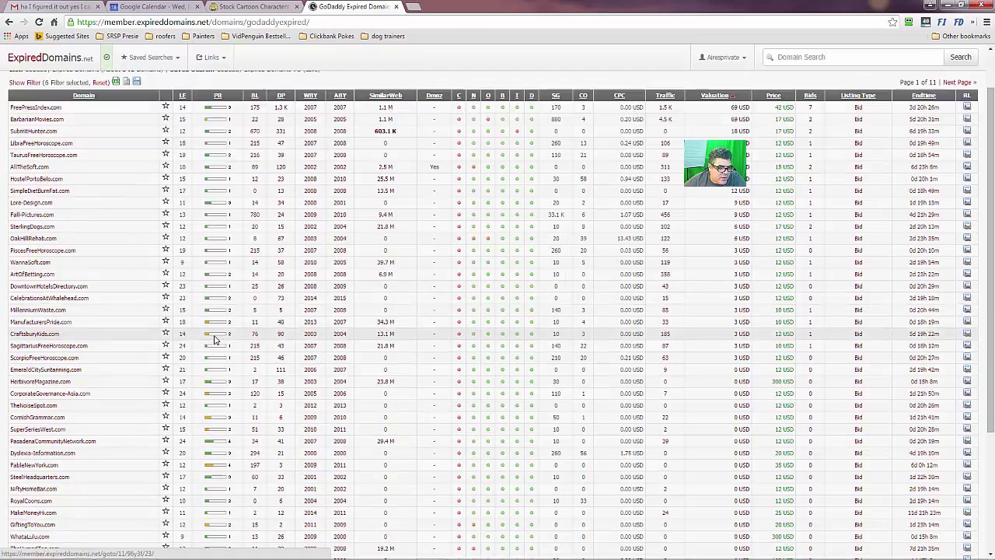
pyautogui.scroll(1, 215, 338)
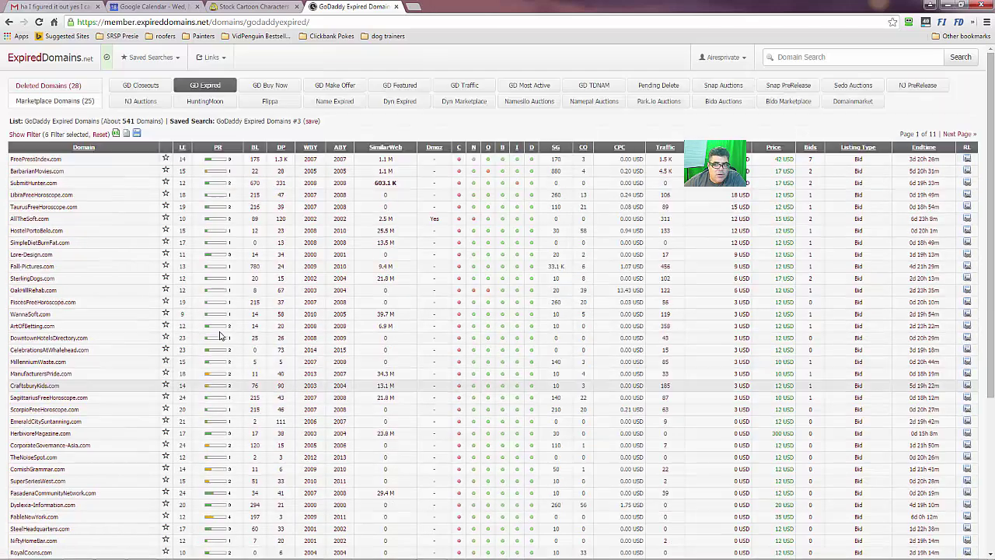
pyautogui.click(345, 153)
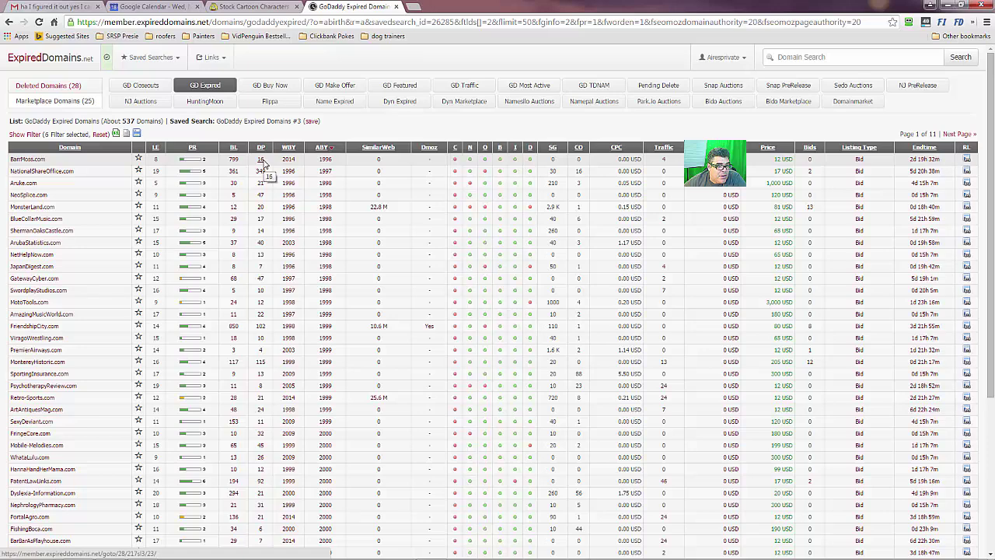
pyautogui.rightClick(76, 161)
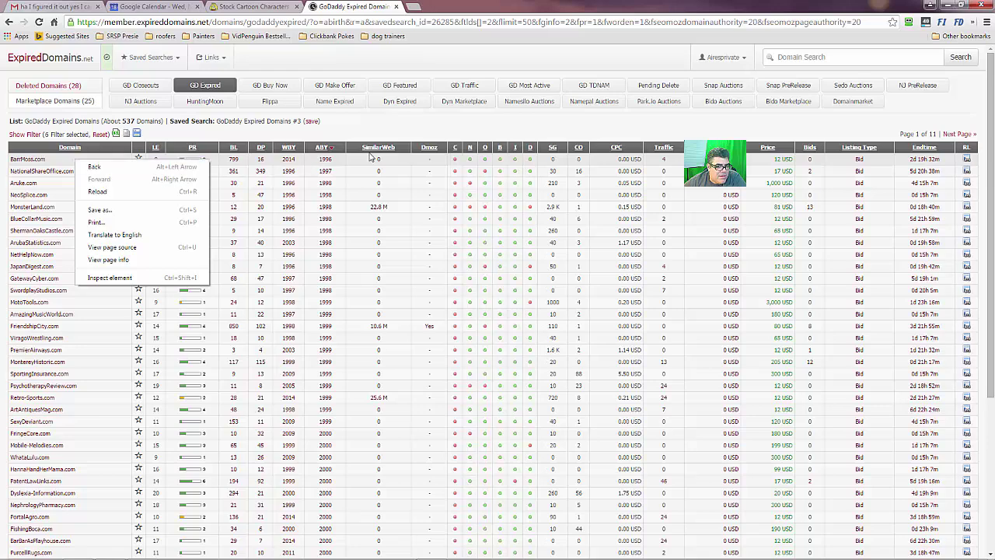
pyautogui.click(418, 132)
# Run a keyword domain search for 'locksmith', returning about 11,095 domains across 444 pages
pyautogui.click(826, 56)
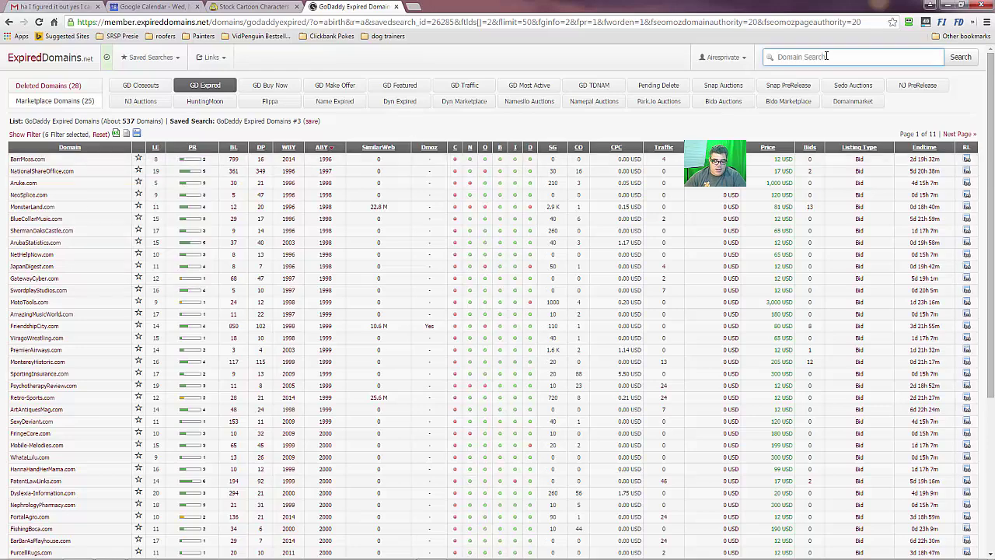
pyautogui.write('locksmit')
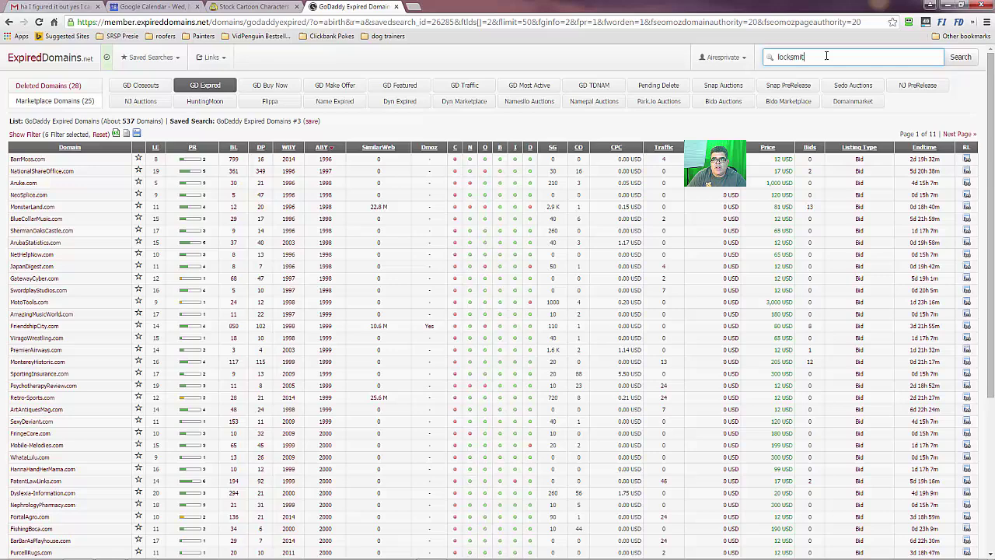
pyautogui.write('h')
pyautogui.press('Return')
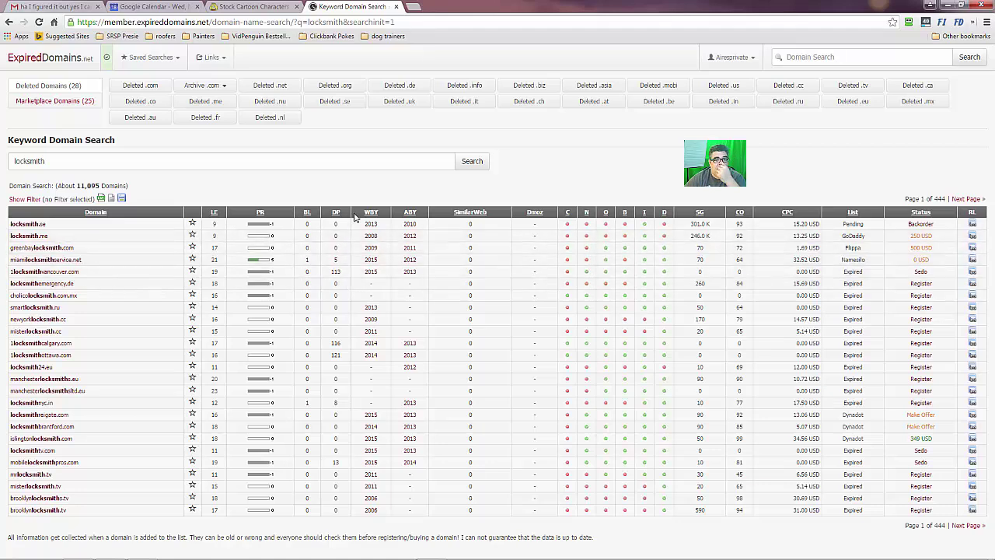
# Sort the roughly 5,293 locksmith expired-domain results by archive birth year, starting from 1998
pyautogui.click(413, 214)
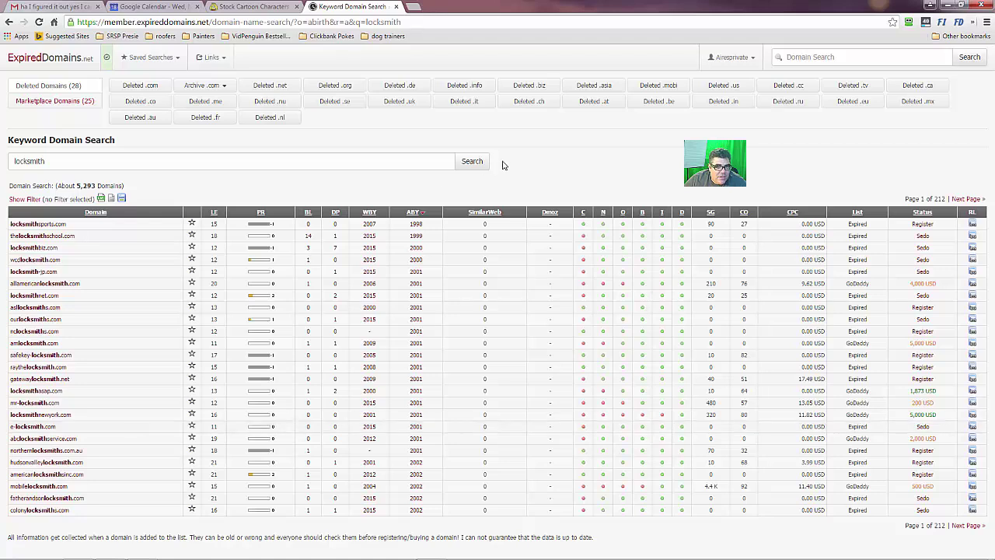
pyautogui.tripleClick(344, 158)
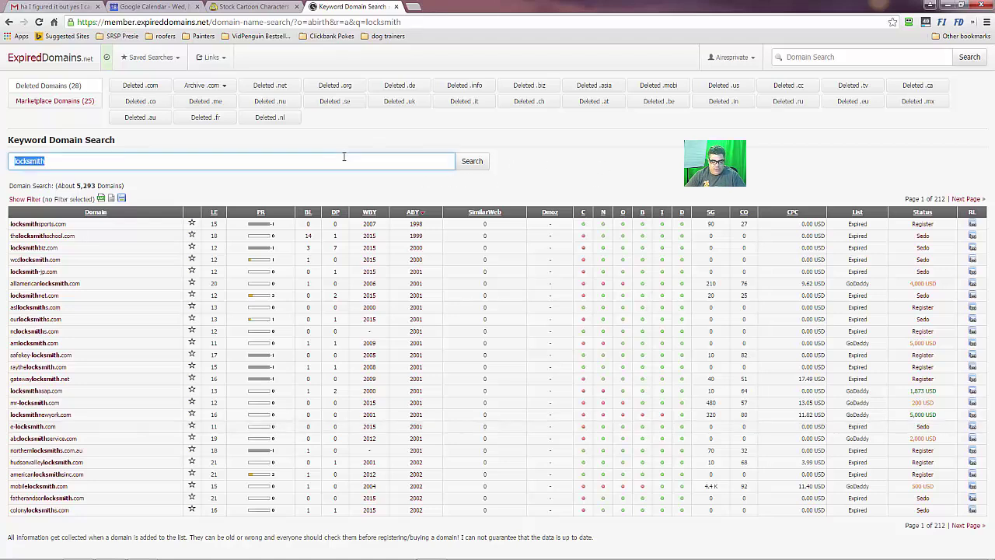
pyautogui.write('law')
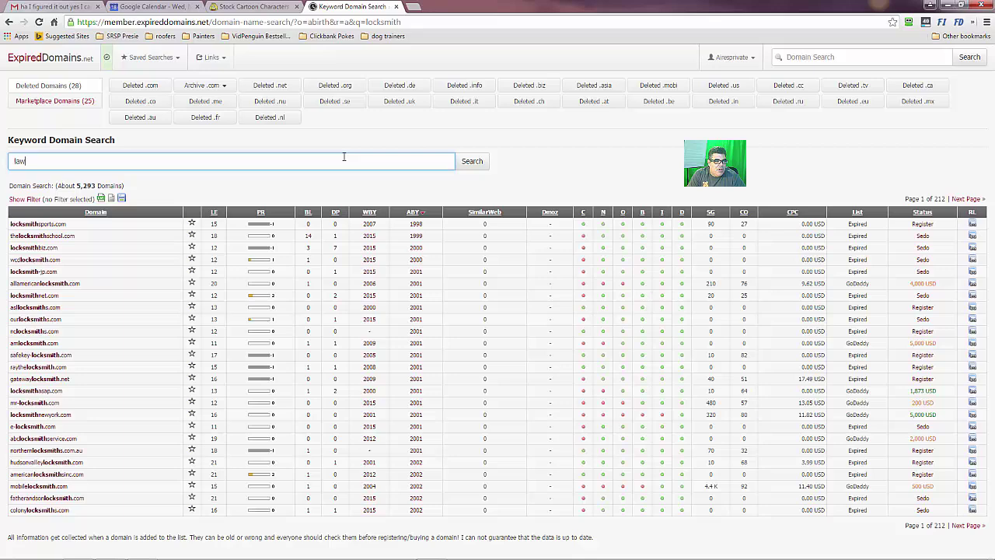
pyautogui.write('yer')
pyautogui.press('Return')
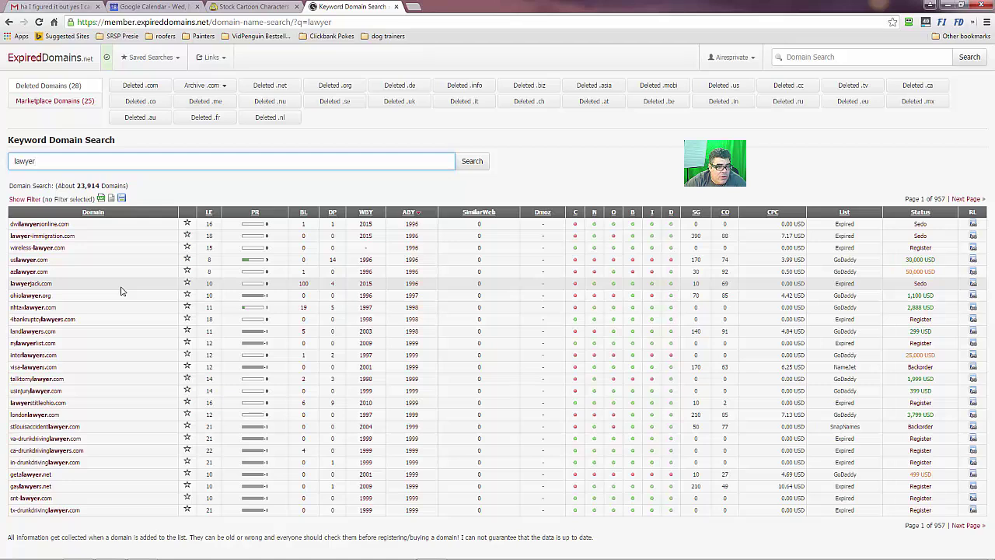
# In a new tab, search Google for 'lawyer jack'
pyautogui.click(413, 6)
pyautogui.write('la')
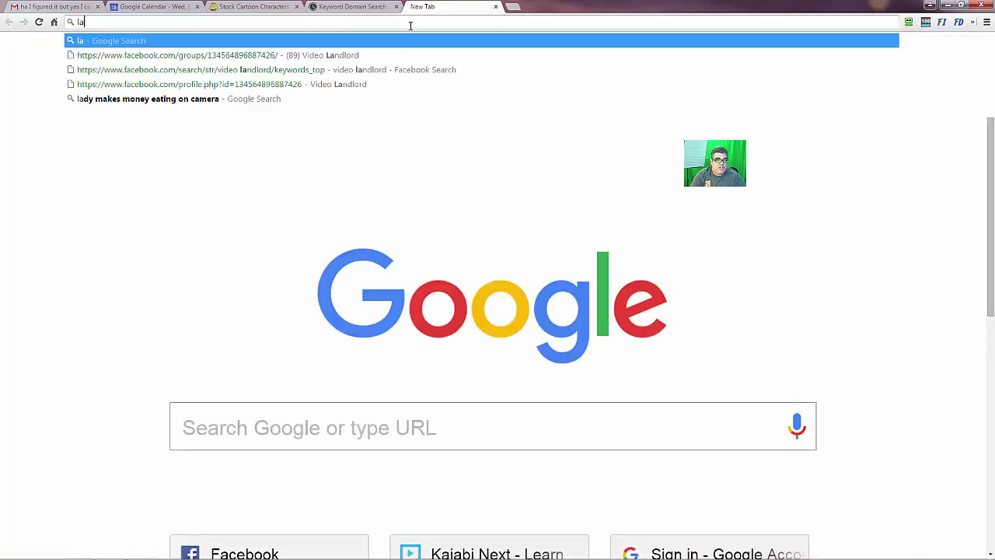
pyautogui.write('wyers')
pyautogui.press('BackSpace')
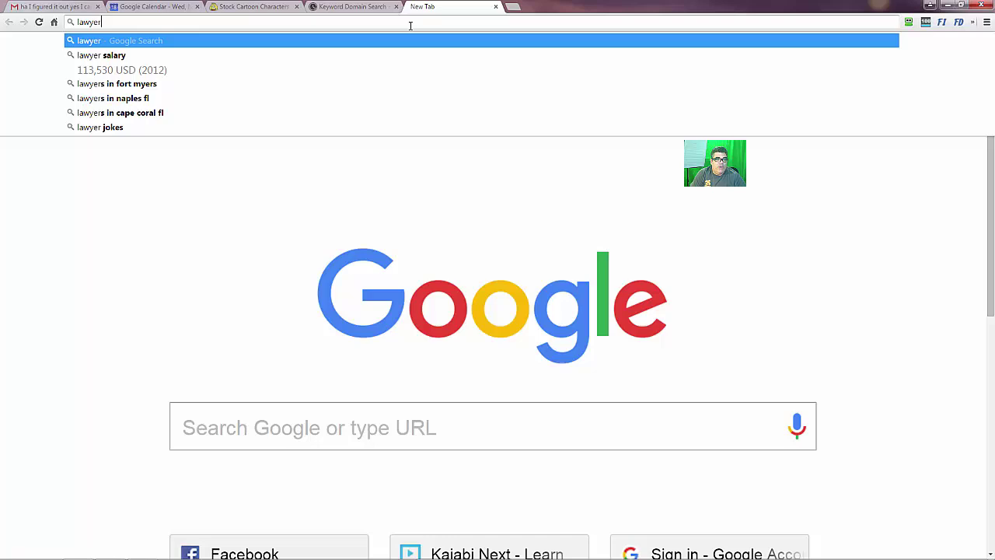
pyautogui.write('ja')
pyautogui.press('Return')
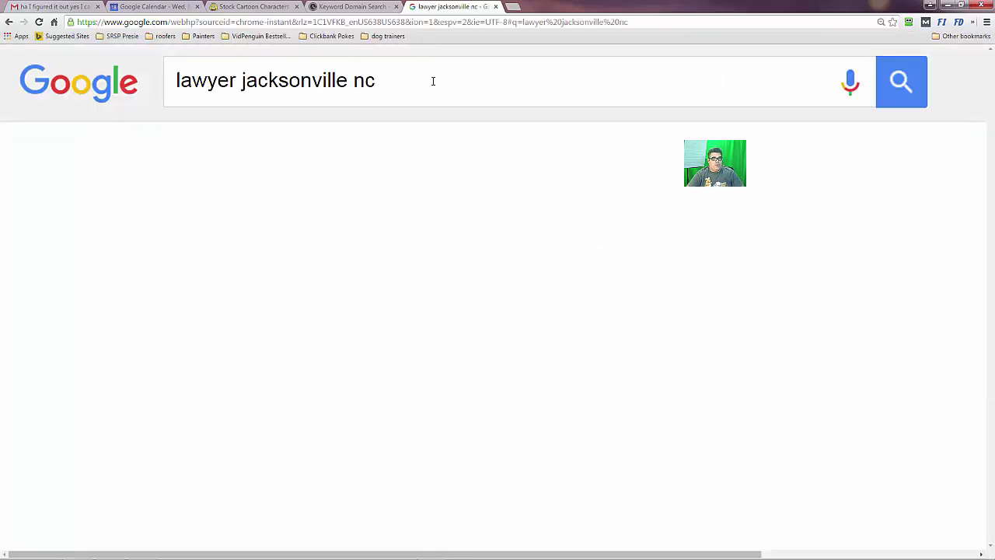
pyautogui.moveTo(377, 81); pyautogui.dragTo(281, 91)
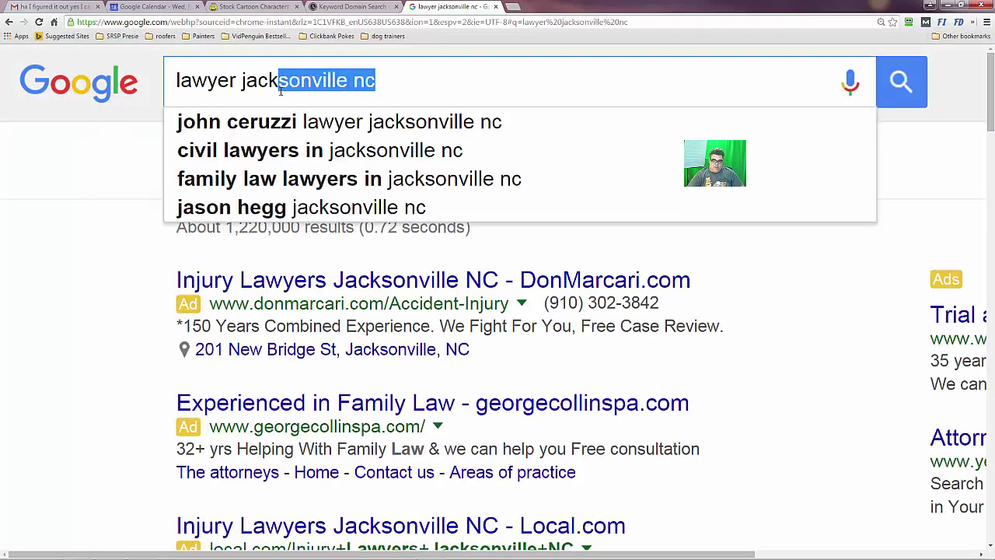
pyautogui.press('BackSpace')
pyautogui.press('Return')
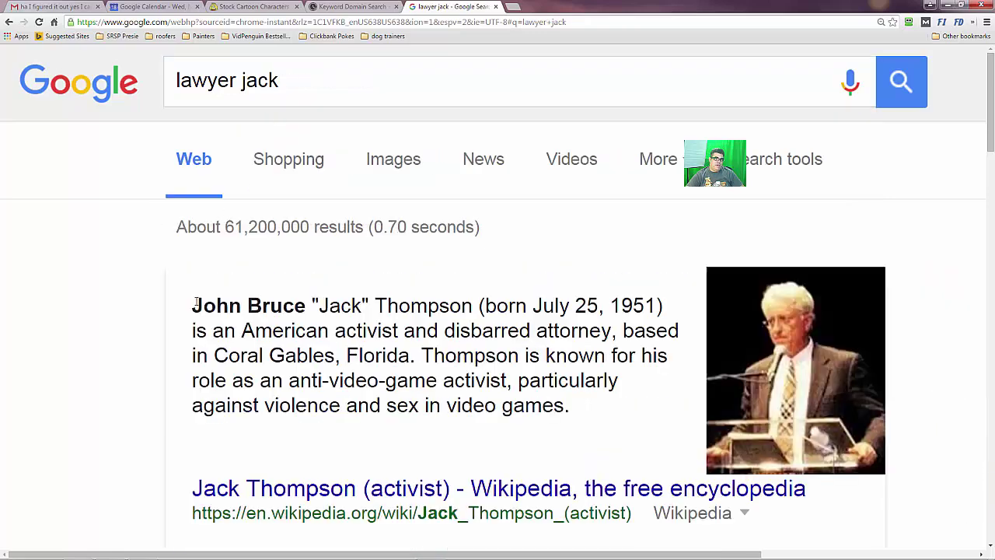
# Read down the results, covering Wikipedia entries and attorney sites such as Jack-Law
pyautogui.scroll(-4, 148, 342)
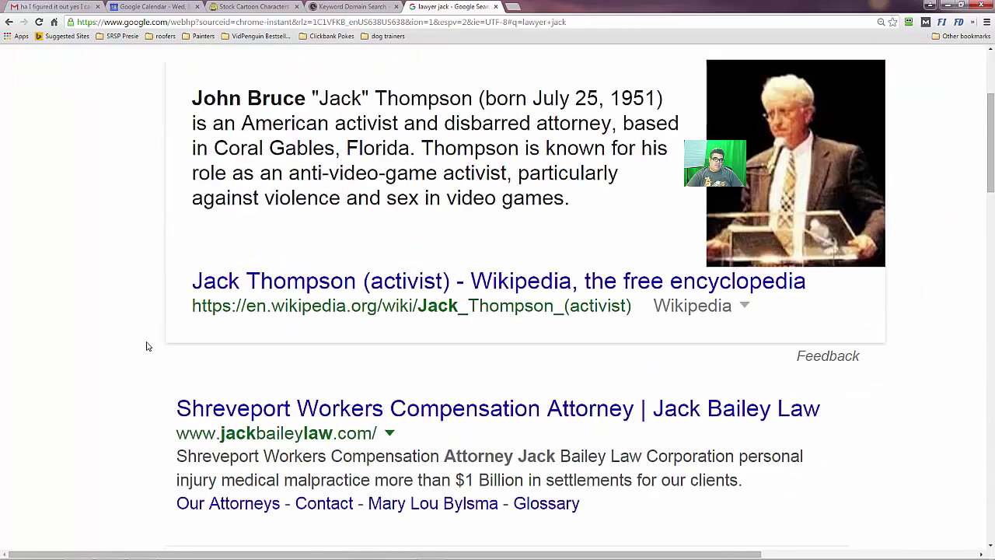
pyautogui.scroll(-4, 274, 289)
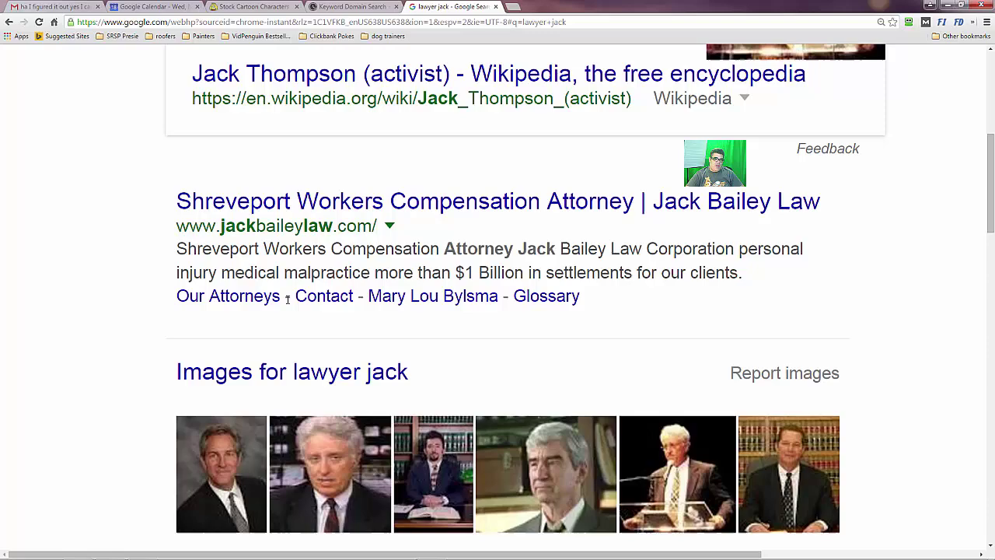
pyautogui.scroll(-3, 144, 335)
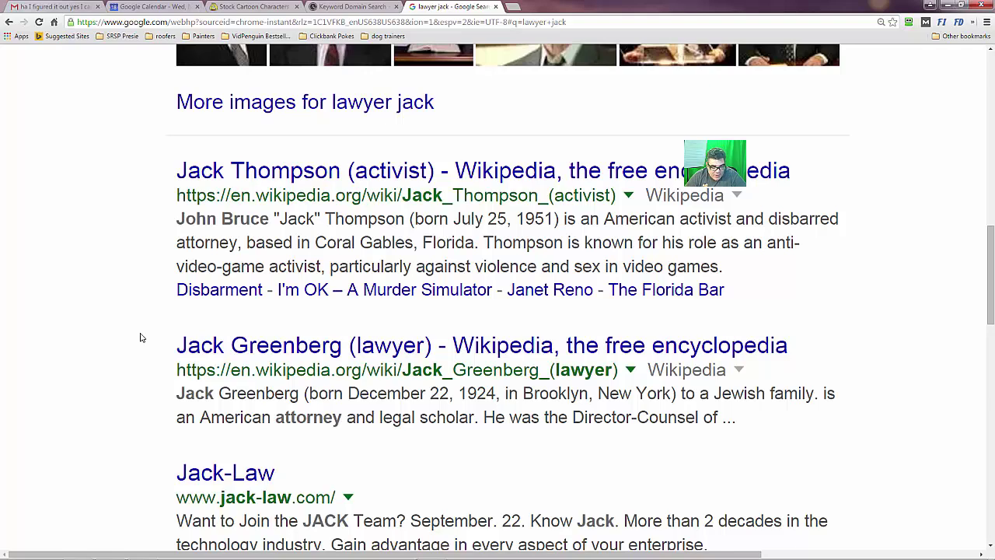
pyautogui.scroll(-3, 143, 339)
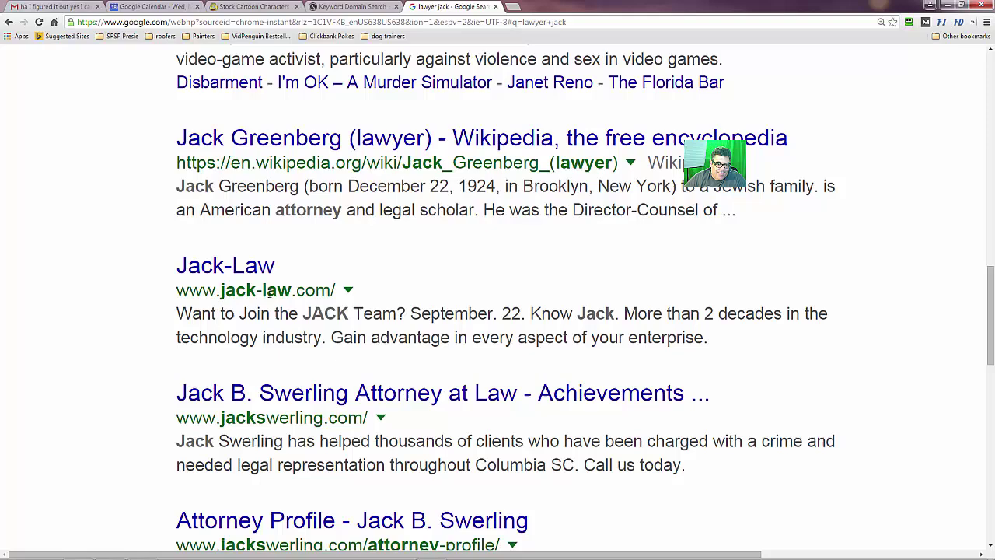
pyautogui.scroll(-1, 330, 365)
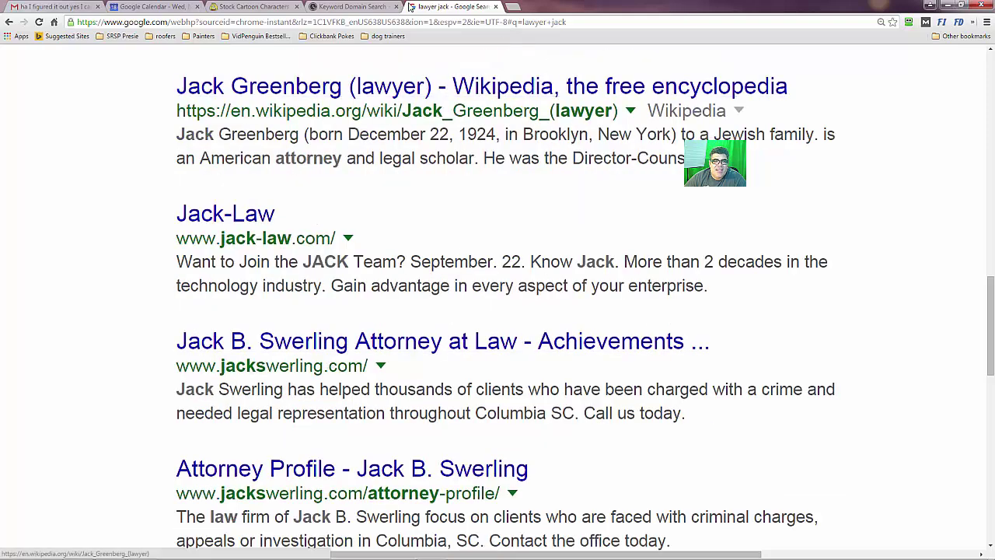
pyautogui.click(354, 6)
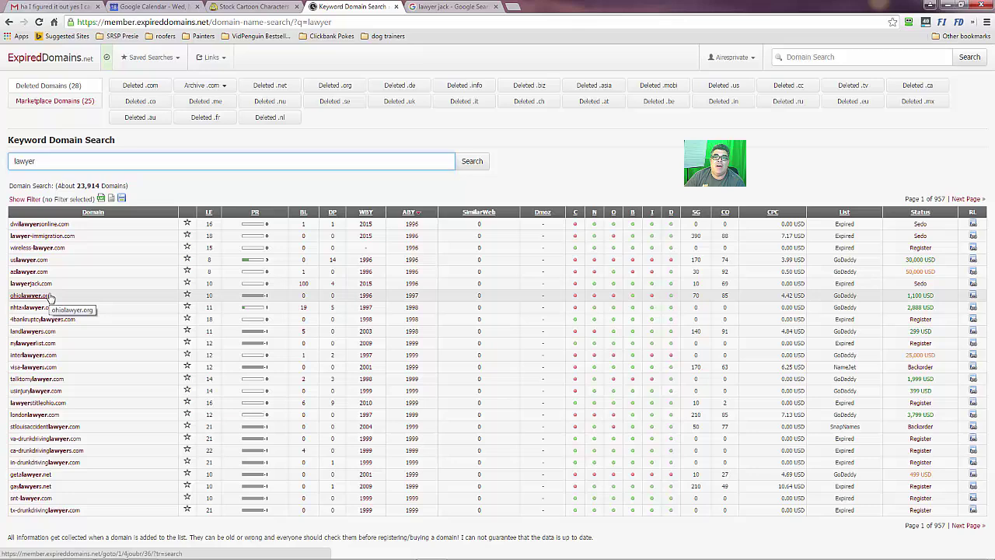
pyautogui.click(444, 8)
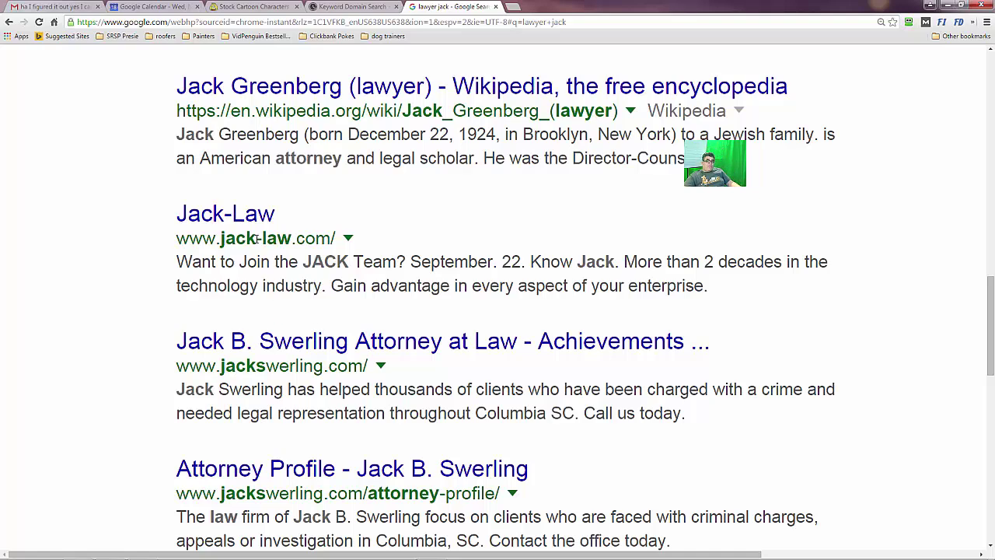
# Scroll the remaining 'lawyer jack' results down to related searches like 'jack kelly lawyer' and 'jack law'
pyautogui.scroll(-2, 282, 413)
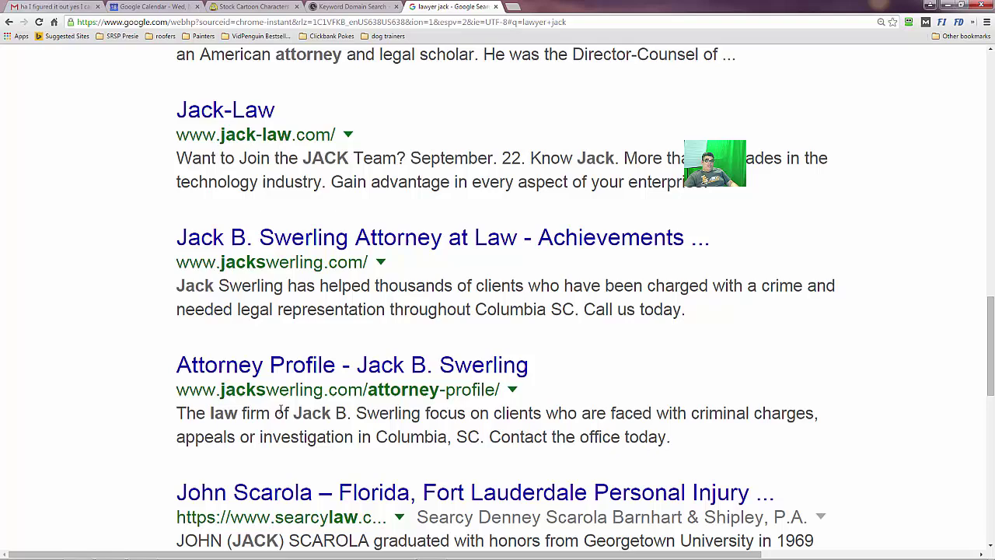
pyautogui.scroll(-1, 282, 413)
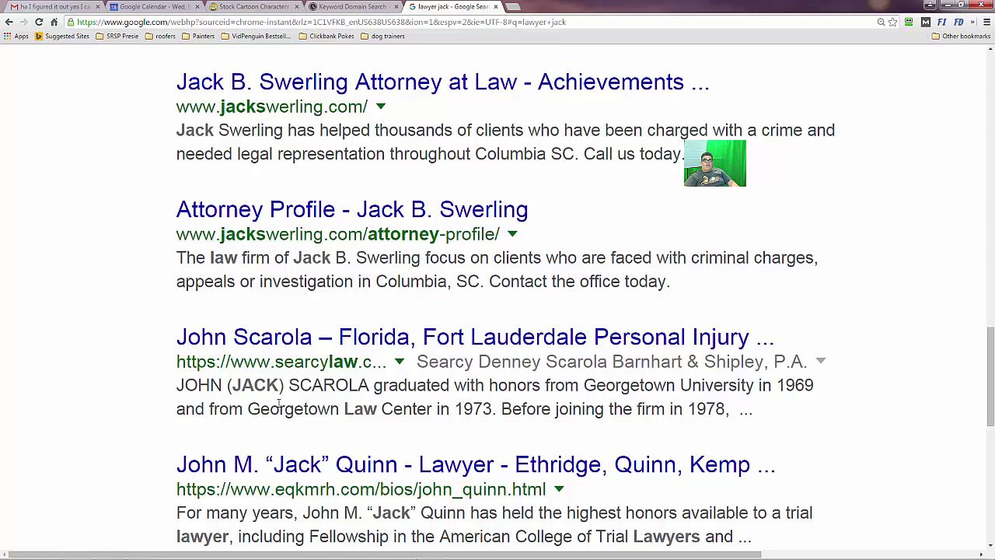
pyautogui.scroll(-1, 278, 402)
pyautogui.scroll(2, 279, 404)
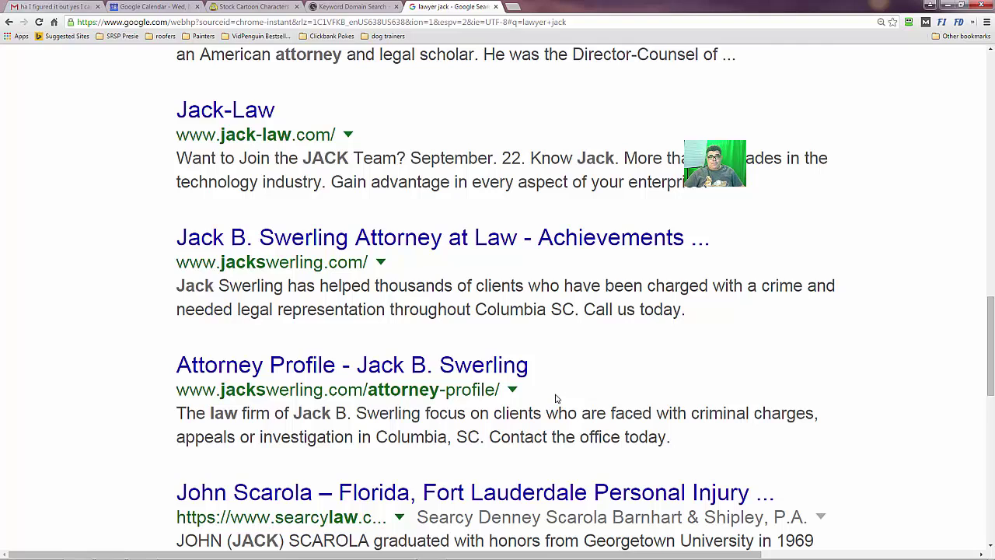
pyautogui.click(353, 7)
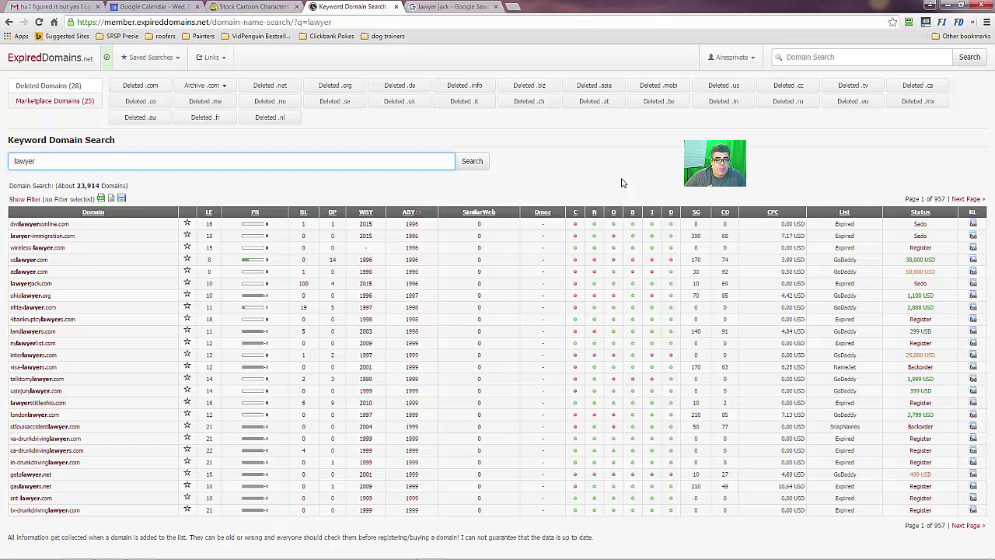
pyautogui.click(446, 8)
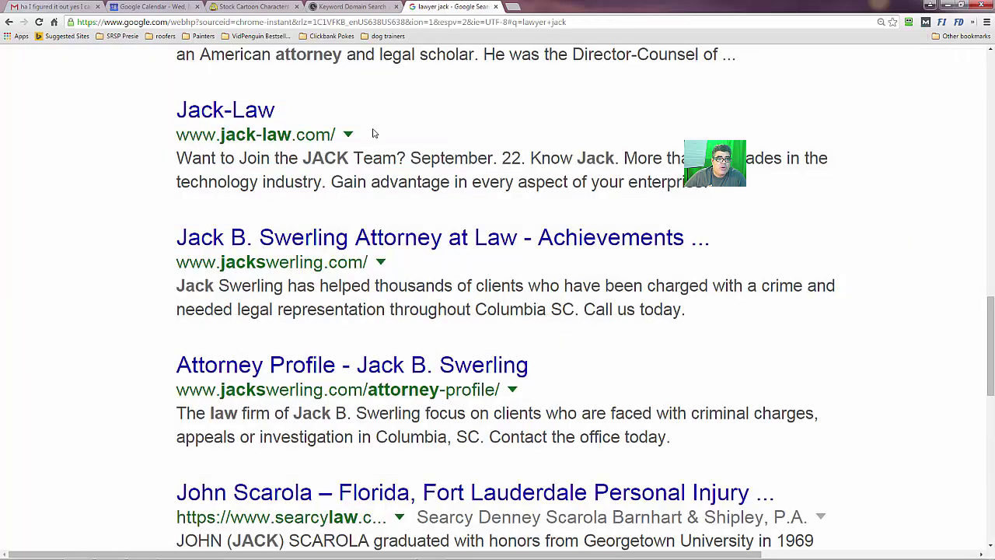
pyautogui.scroll(-4, 391, 336)
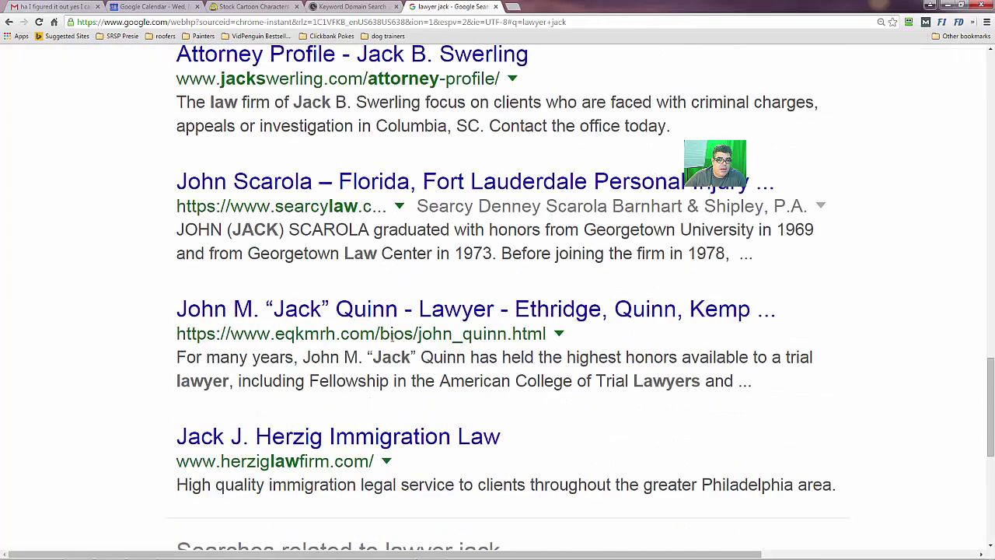
pyautogui.scroll(-1, 392, 335)
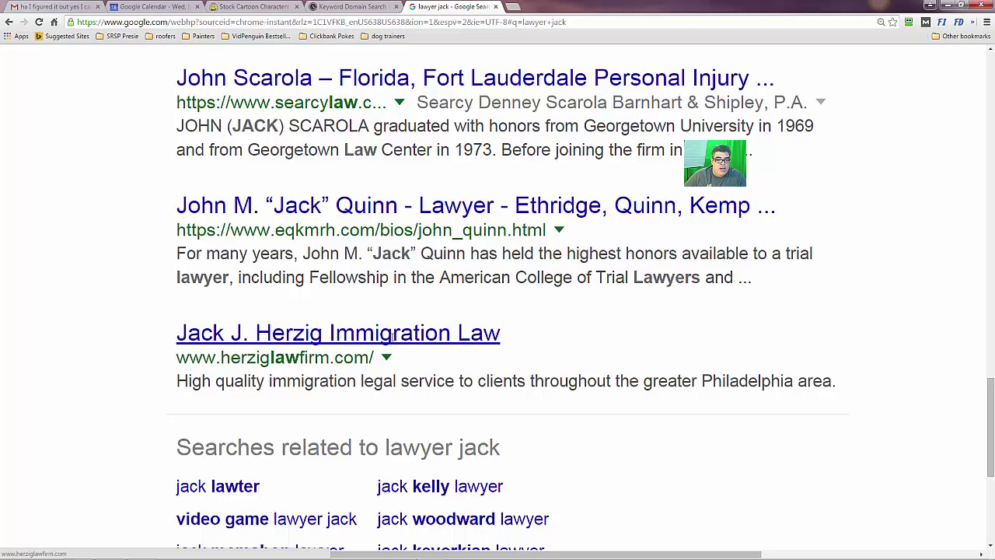
pyautogui.scroll(-2, 392, 336)
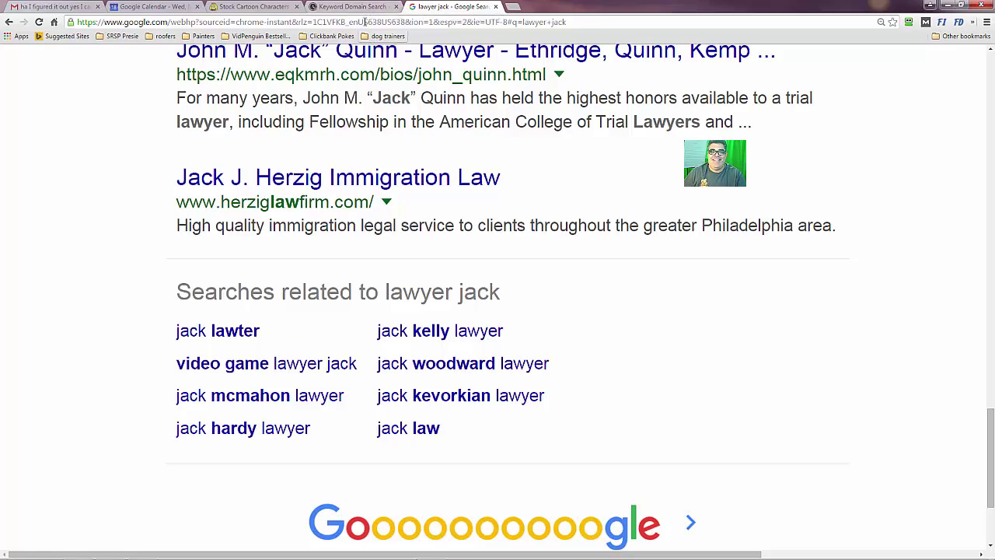
# Return to the ExpiredDomains 'lawyer' results (about 23,914 domains) and take focus off the search box
pyautogui.click(363, 8)
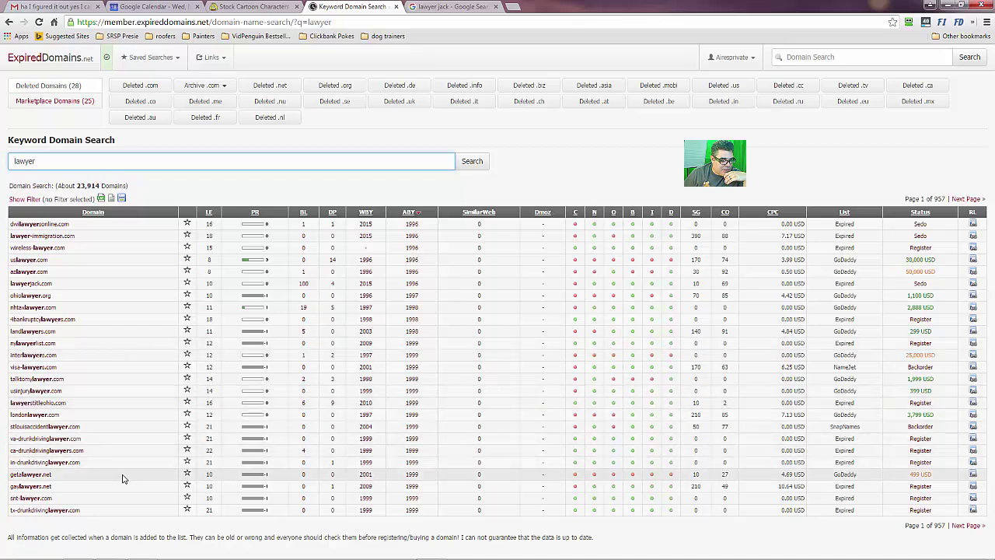
pyautogui.click(285, 185)
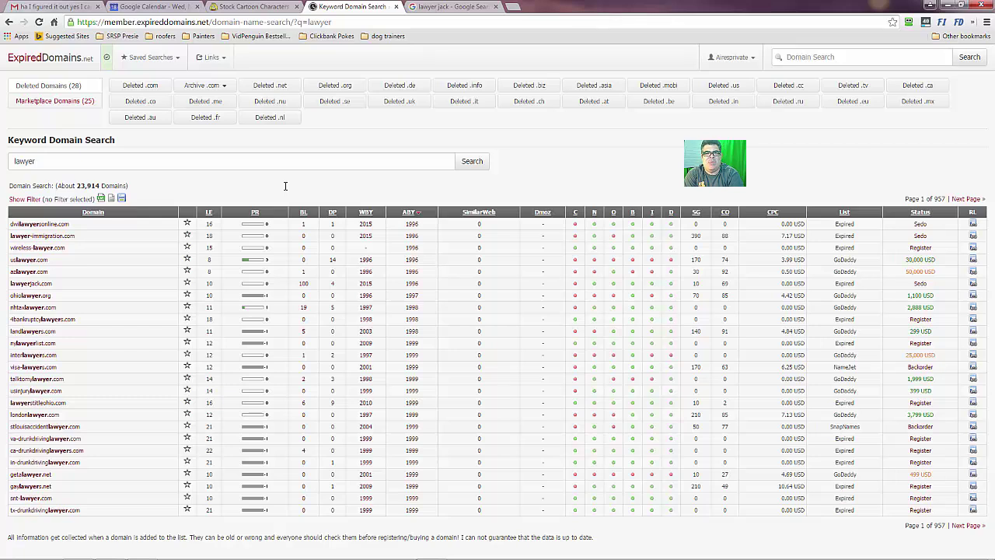